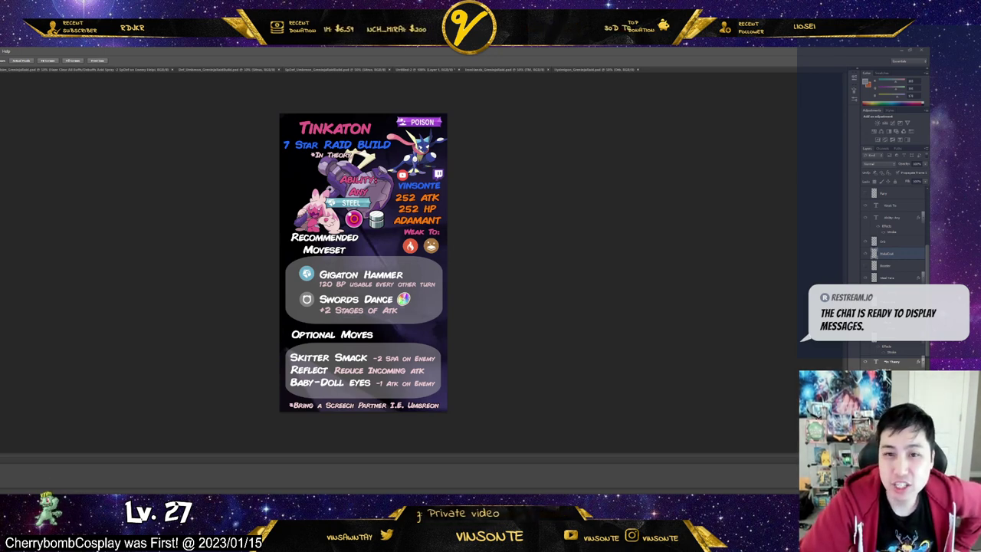
View the damage-calculator screenshot in Untitled-2, then return to the Tinkaton build card.
click(424, 69)
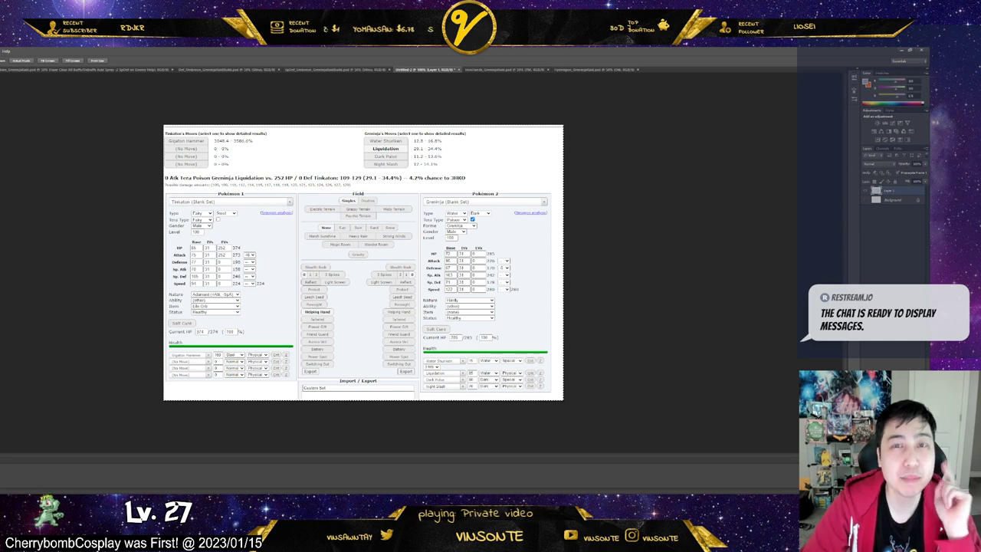
key(ctrl+Tab)
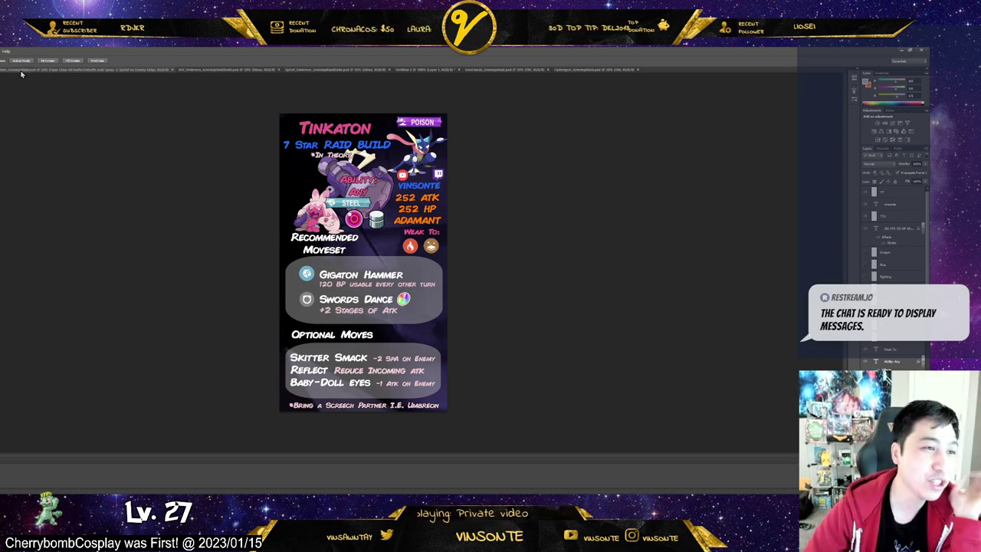
click(22, 74)
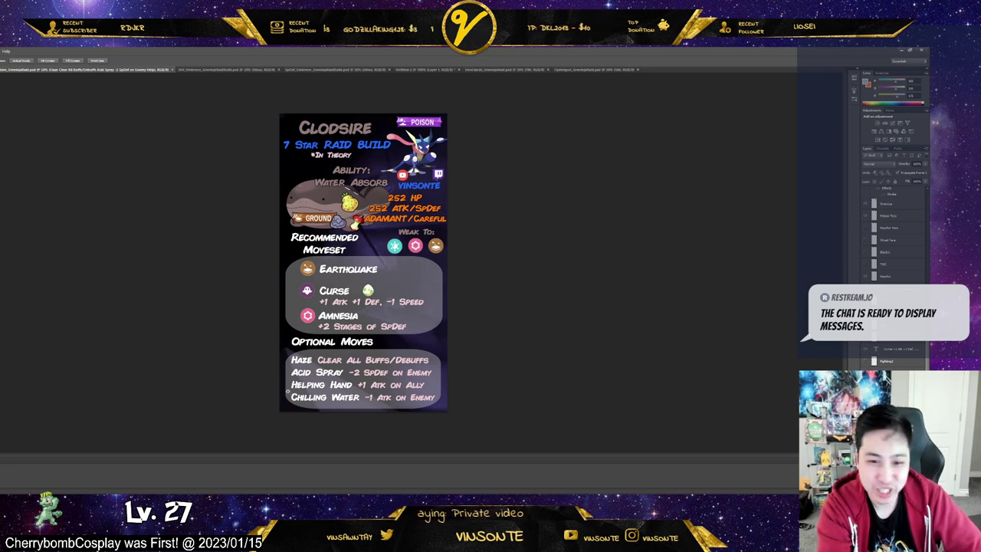
Flip between the Defense and Special Defense Umbreon builds, then show the Hydreigon card.
click(221, 70)
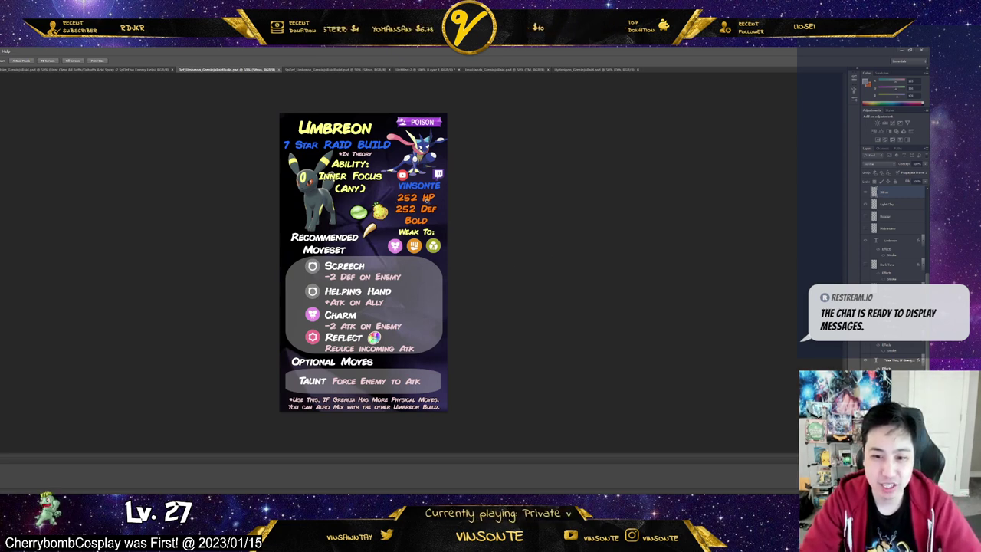
click(311, 70)
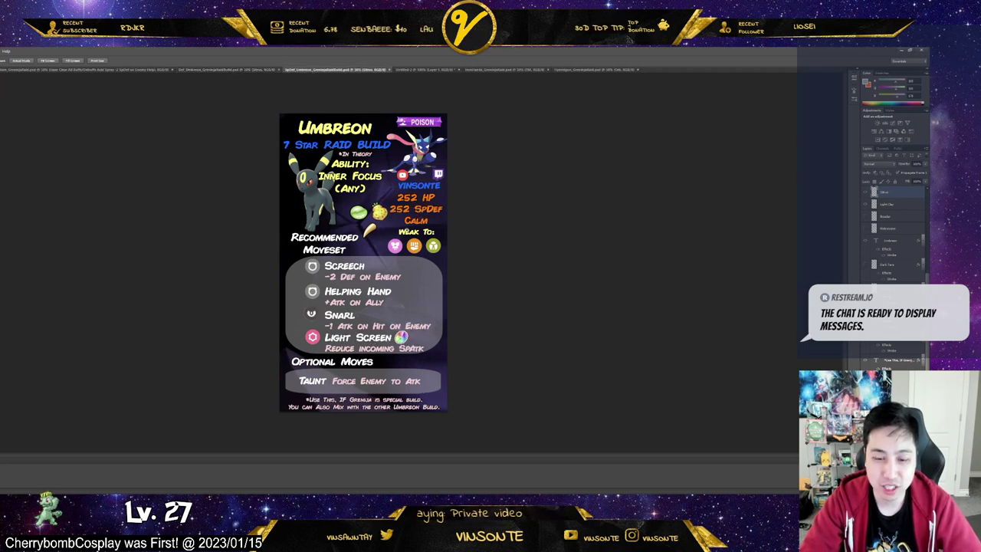
click(234, 69)
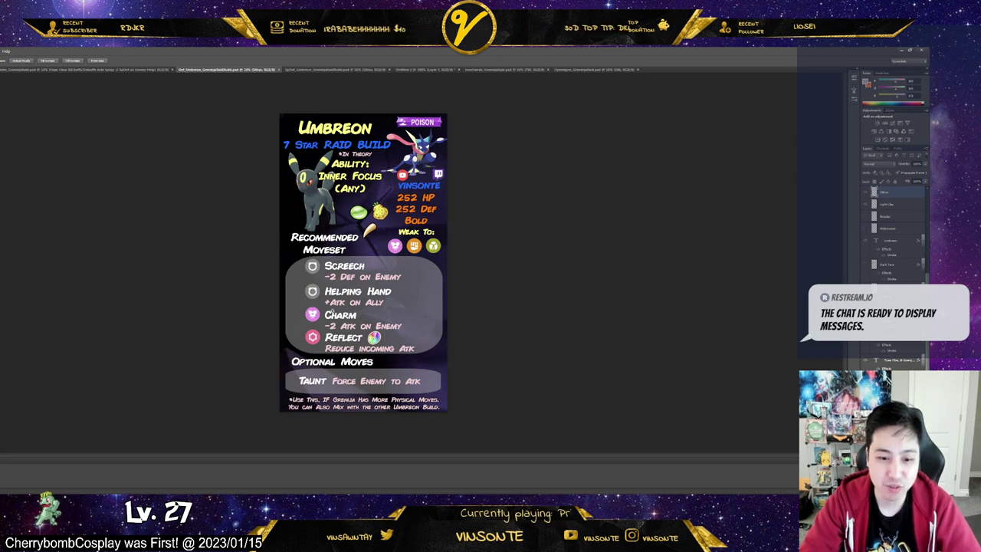
click(338, 70)
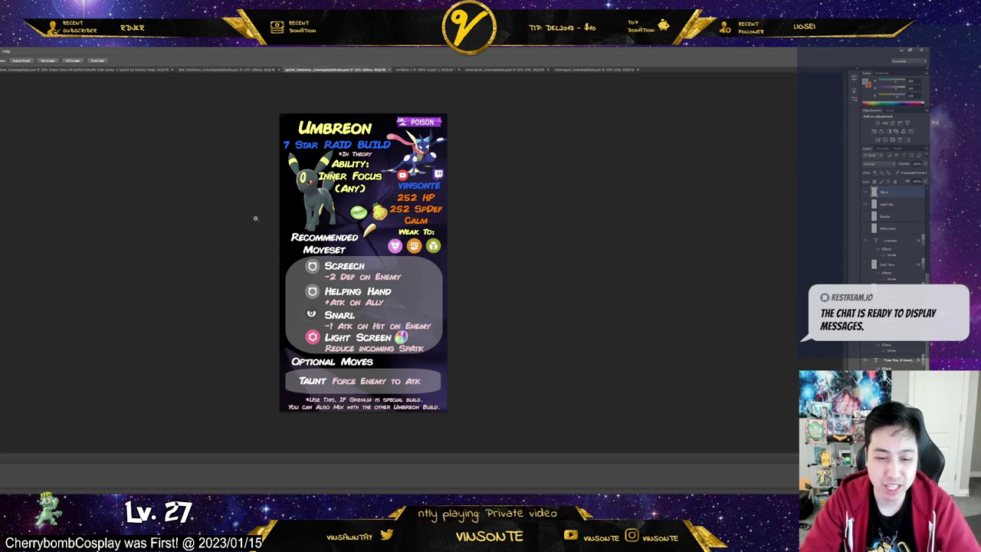
click(236, 69)
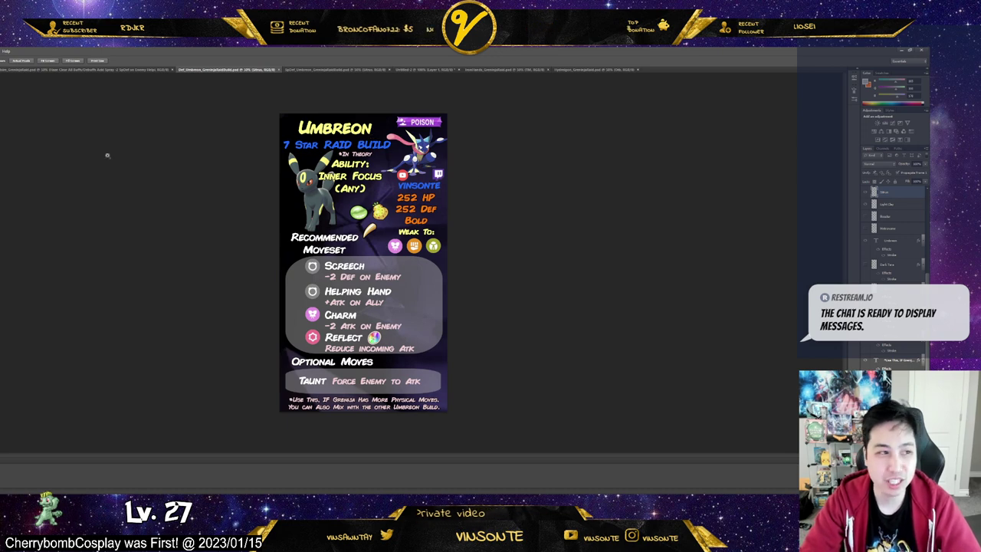
click(50, 70)
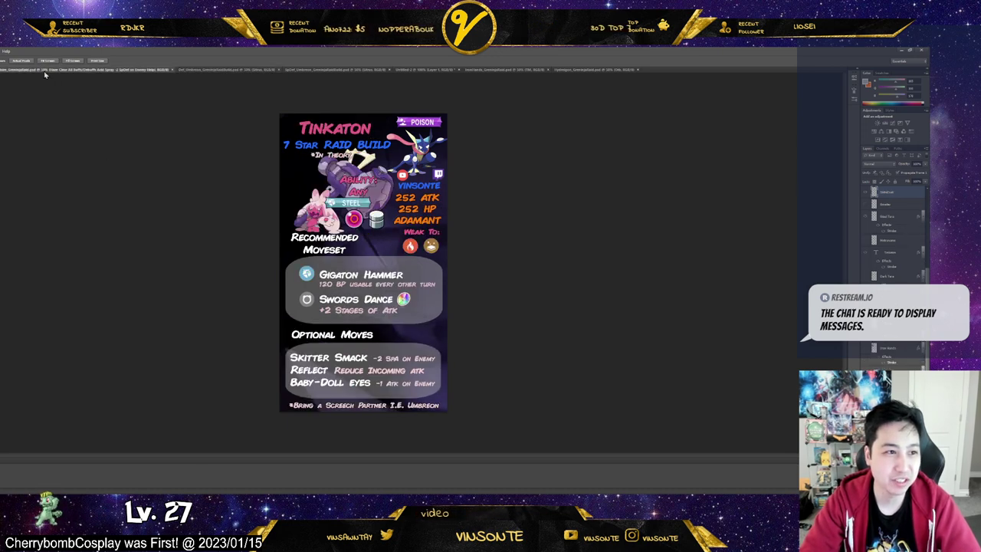
click(230, 70)
click(309, 69)
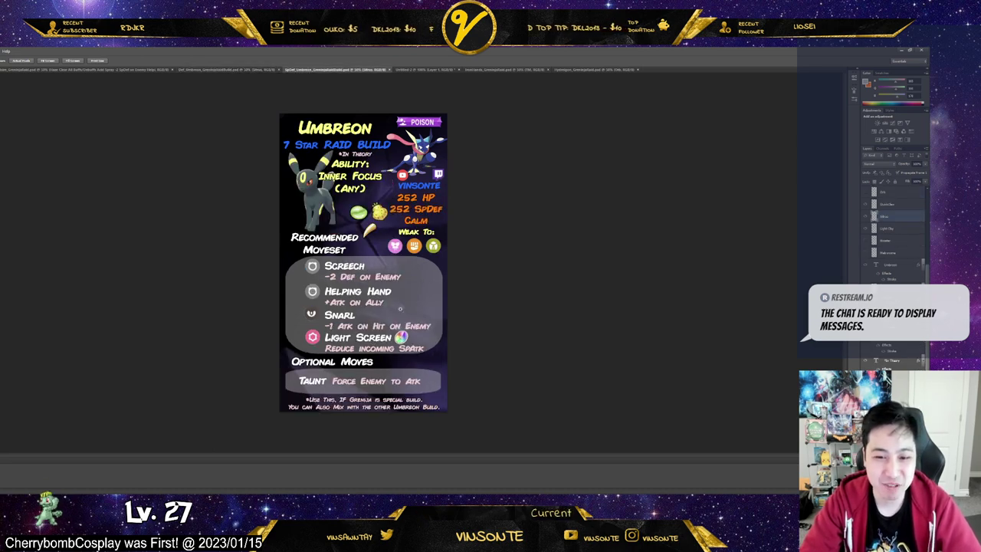
click(594, 70)
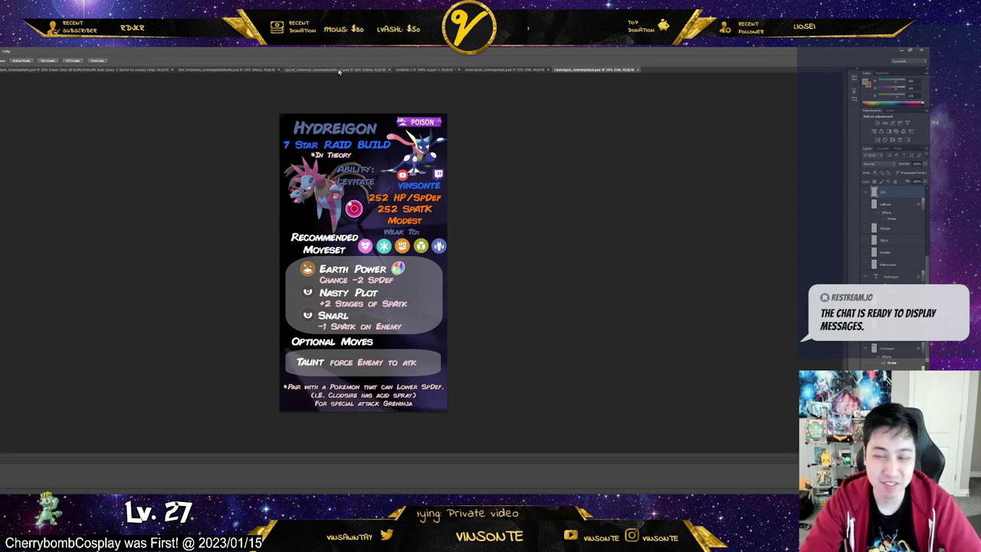
Display the Iron Hands build card with Earthquake, Belly Drum and optional Iron Defense.
click(480, 70)
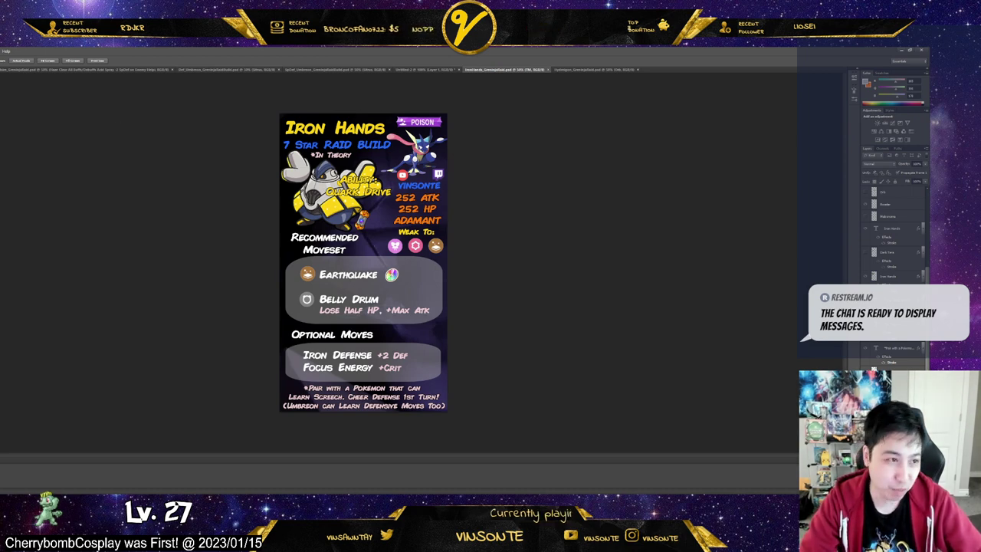
Cycle back to the Tinkaton card showing Gigaton Hammer and Swords Dance.
key(ctrl+Tab)
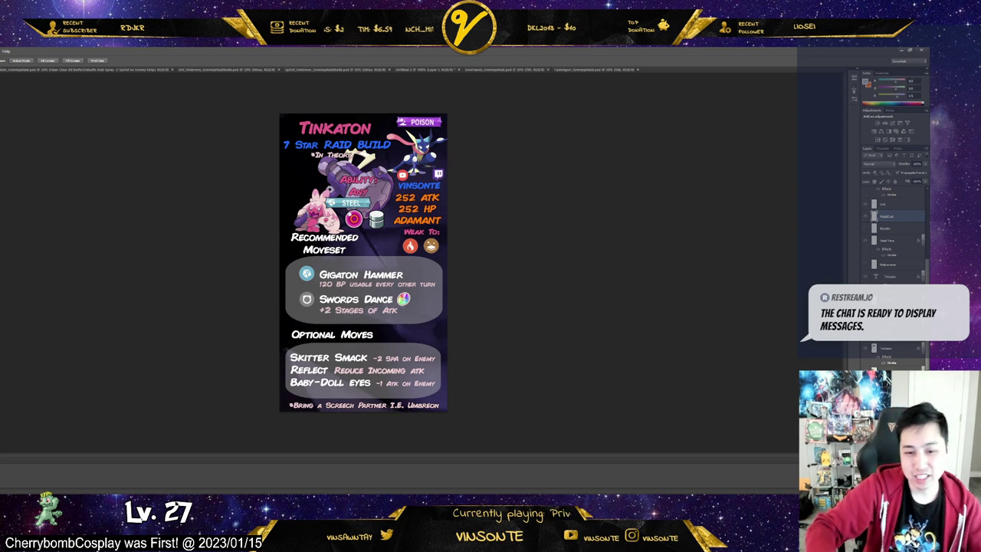
click(227, 70)
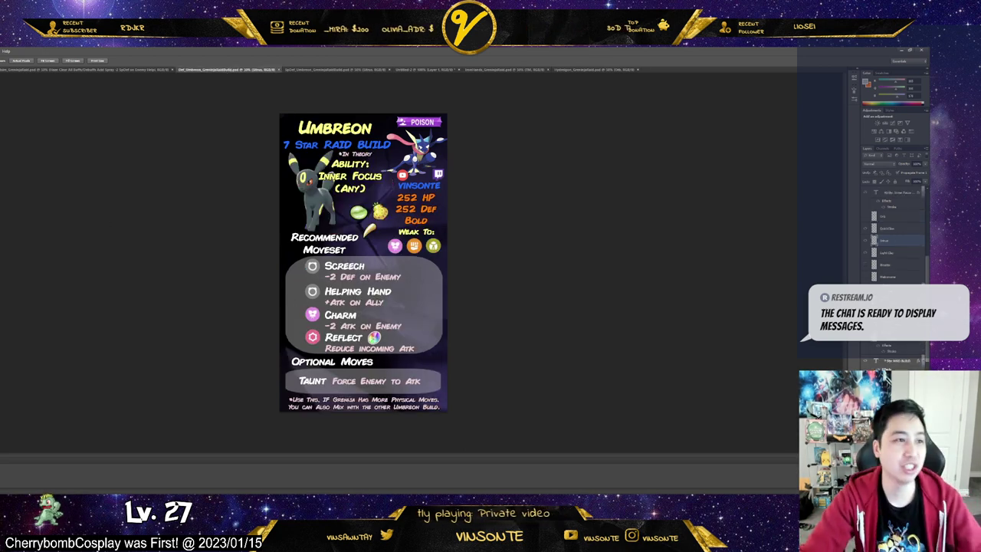
key(ctrl+Tab)
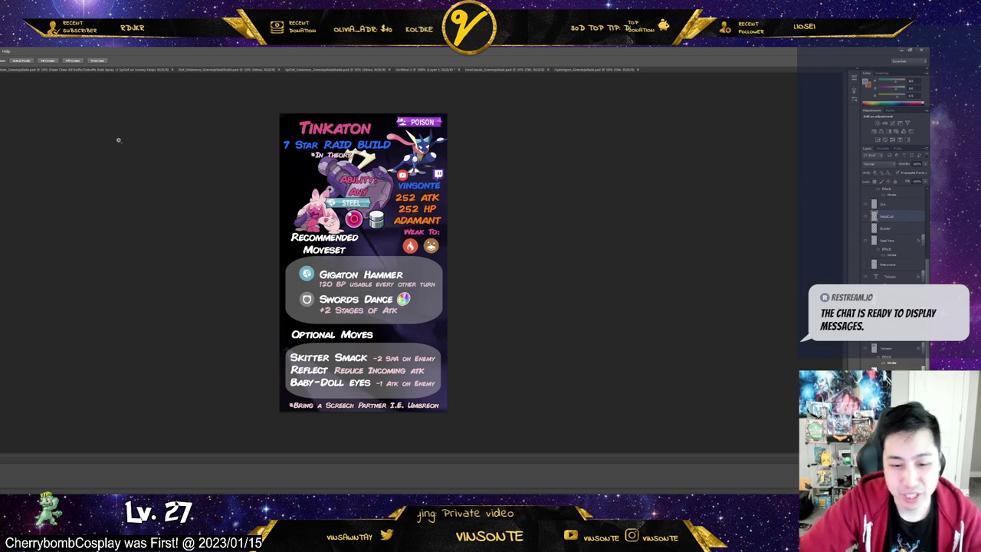